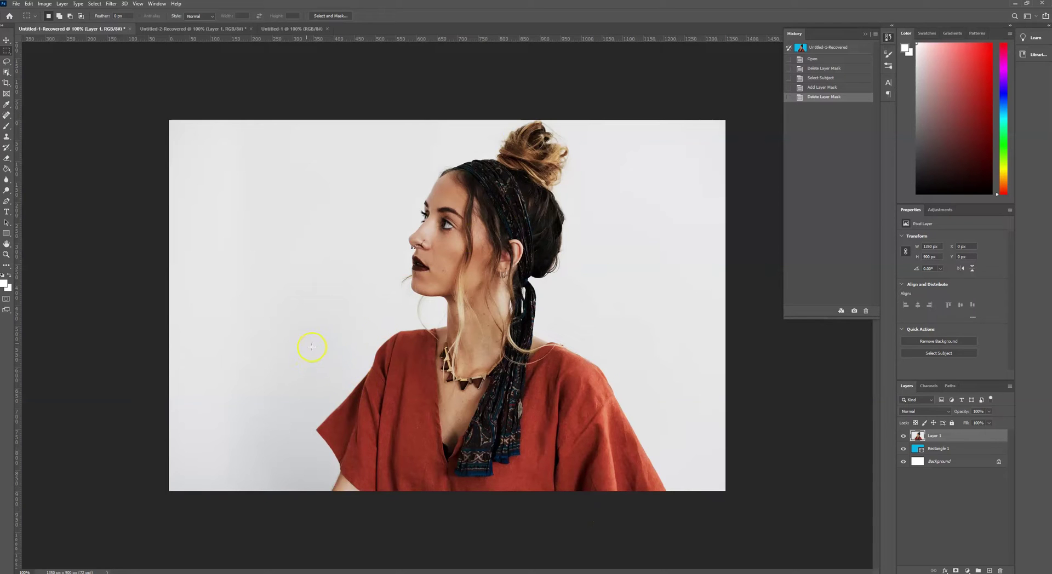
Select the woman on Layer 1 with Select Subject and add a layer mask that hides the backdrop around her.
click(6, 73)
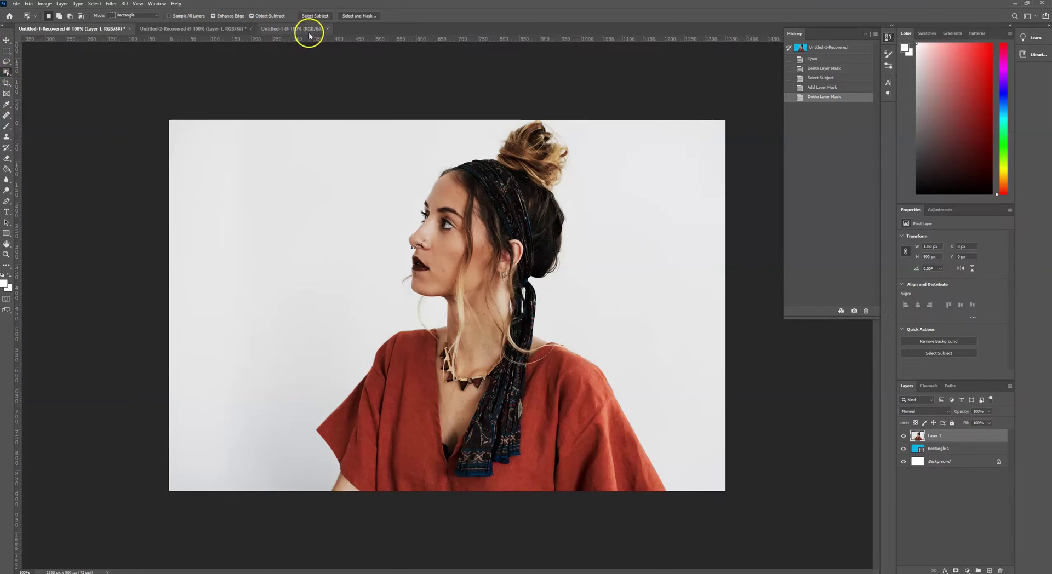
click(314, 16)
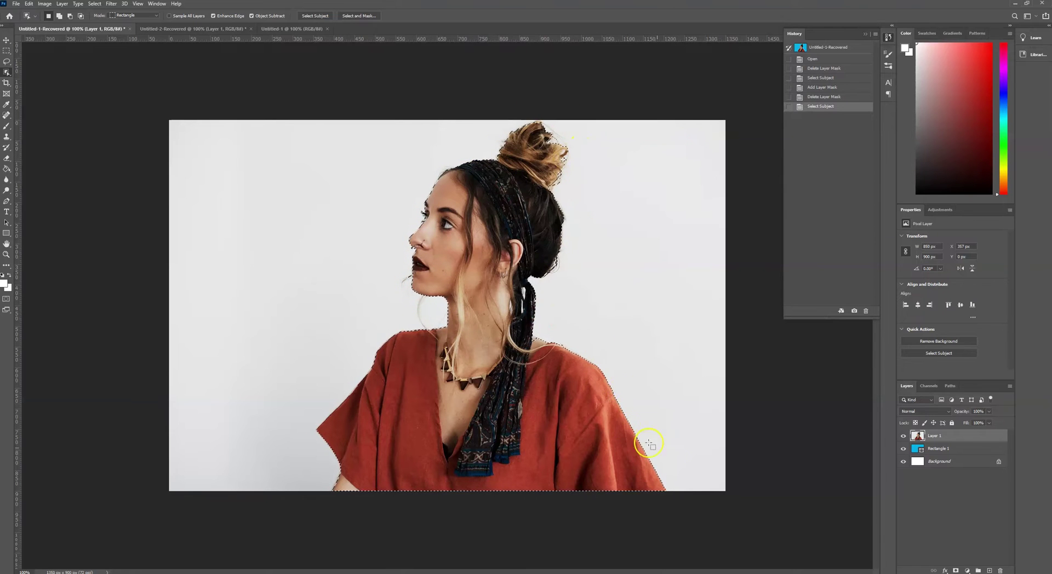
click(957, 570)
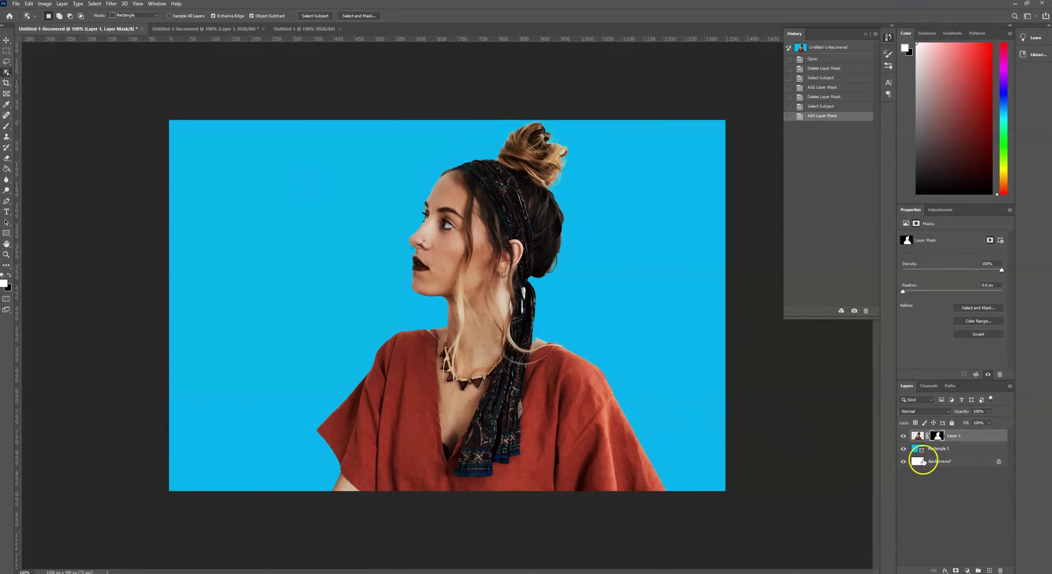
Change the fill colour of the Rectangle 1 shape behind the woman to purple.
click(925, 449)
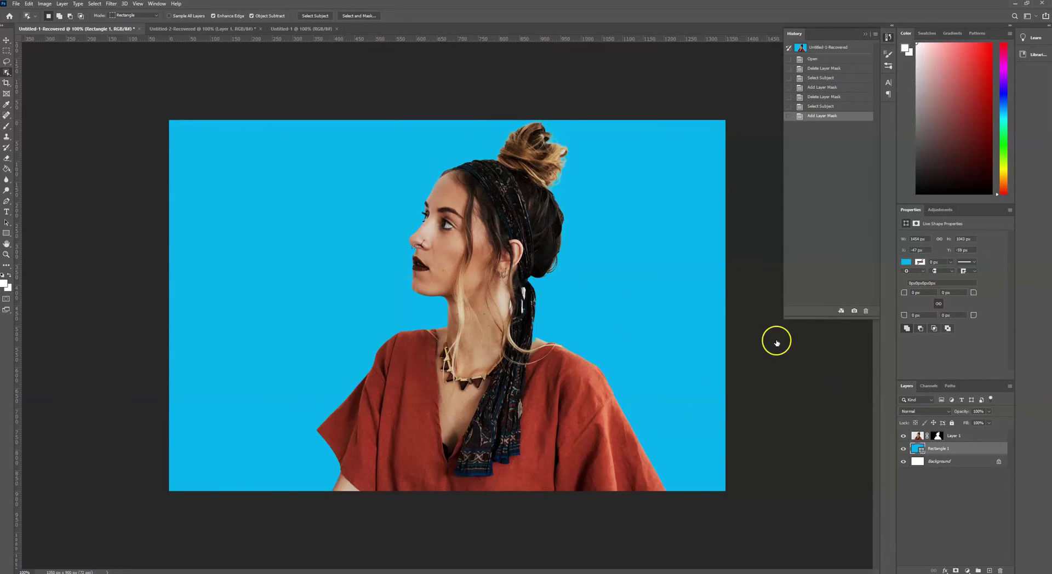
double_click(919, 449)
click(622, 283)
mouse_move(546, 328)
mouse_down()
mouse_move(543, 285)
mouse_move(566, 315)
mouse_move(610, 266)
mouse_move(622, 293)
mouse_move(629, 285)
mouse_move(623, 362)
mouse_move(625, 283)
mouse_up()
click(712, 260)
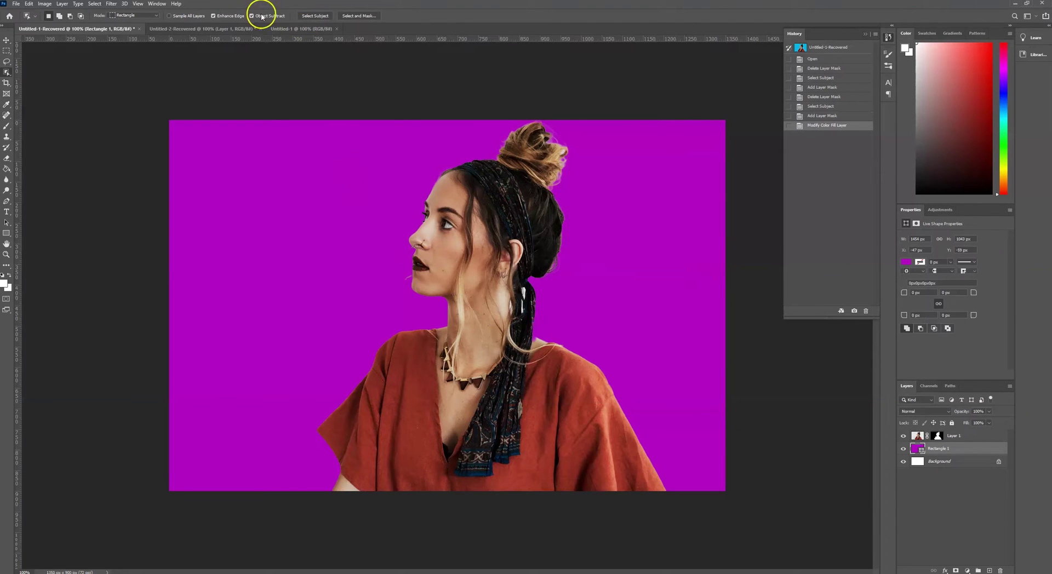
In the Untitled-2-Recovered document, replace the existing selection with a rectangular marquee around the word CULTURE on the sign.
click(208, 28)
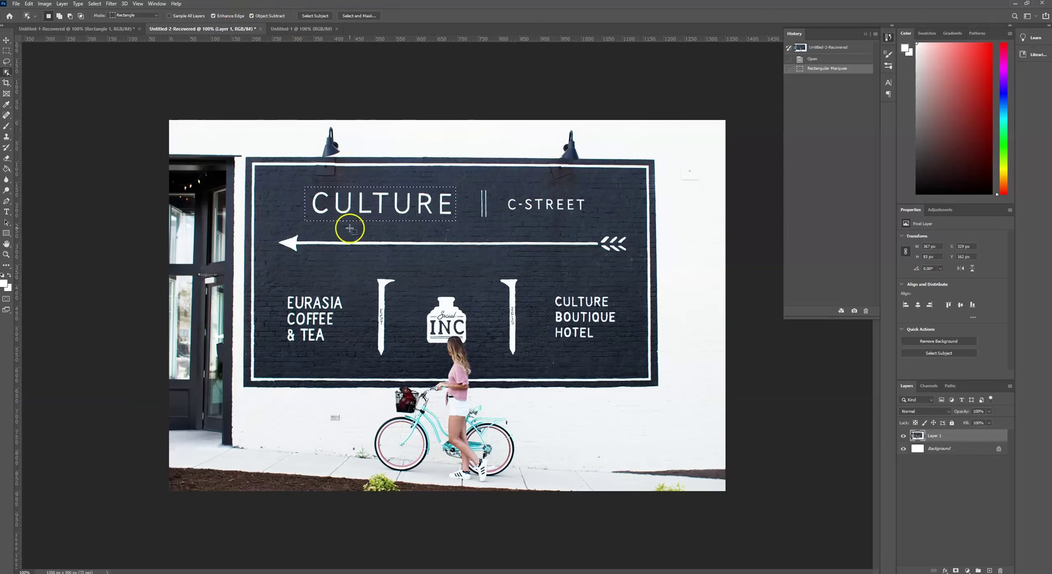
click(7, 50)
click(122, 144)
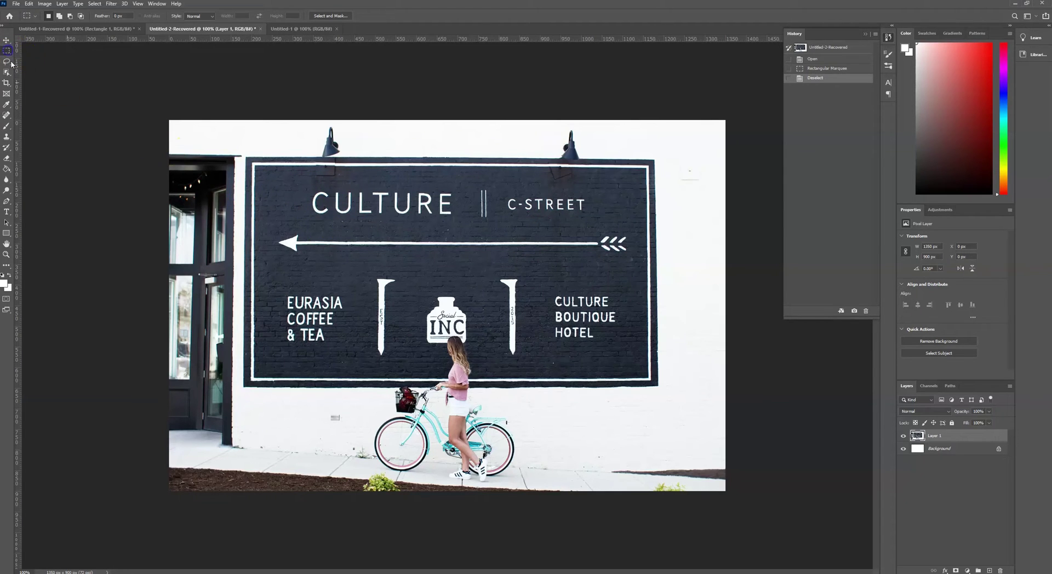
drag(305, 187, 454, 221)
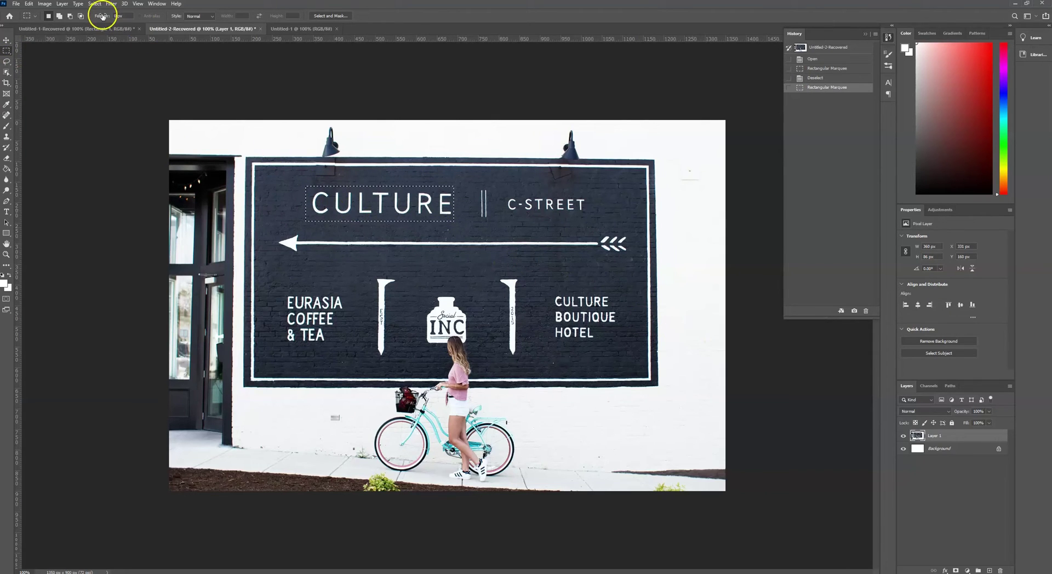
Run Match Font on the selected CULTURE lettering and move the results dialog clear of the sign.
click(77, 4)
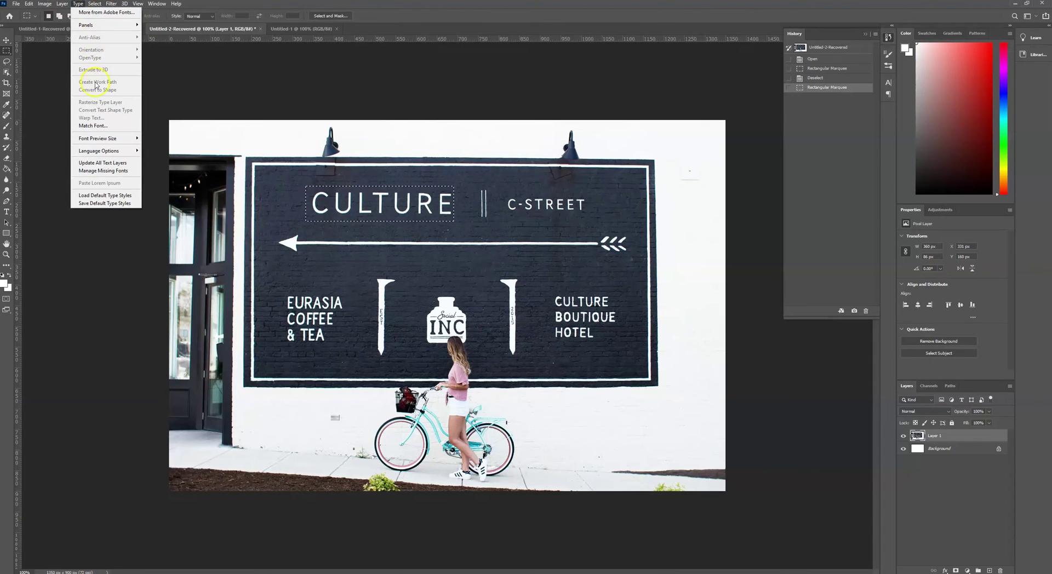
click(93, 125)
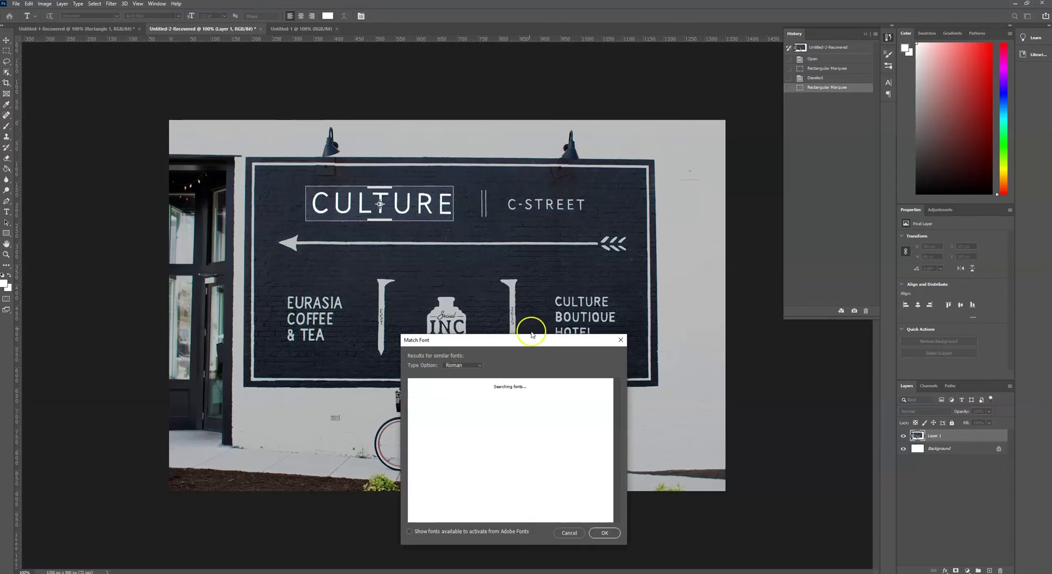
drag(535, 339, 790, 143)
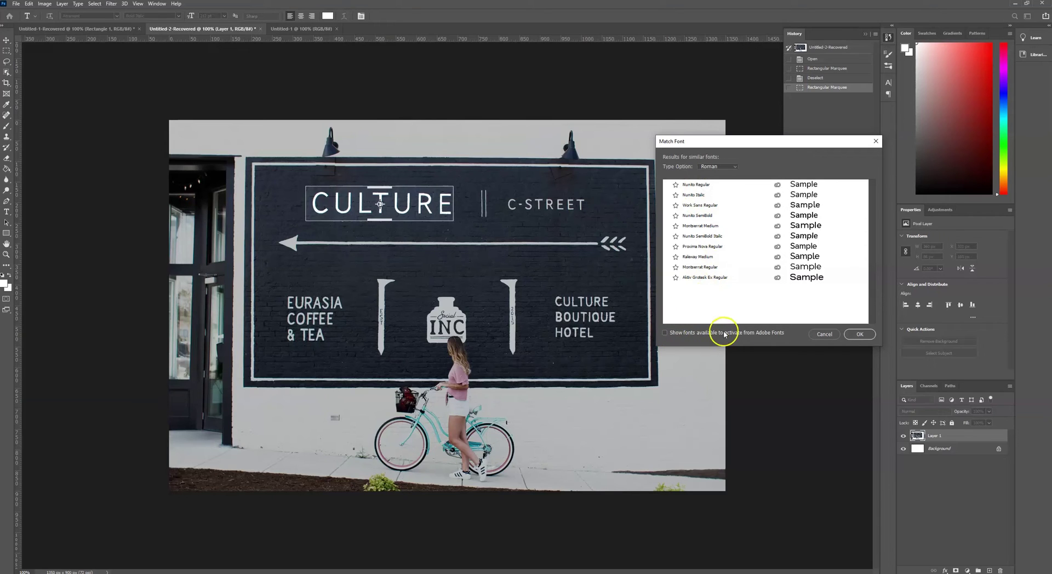
Include fonts available to activate from Adobe Fonts, activate Como Medium and accept the font match.
click(665, 332)
click(697, 287)
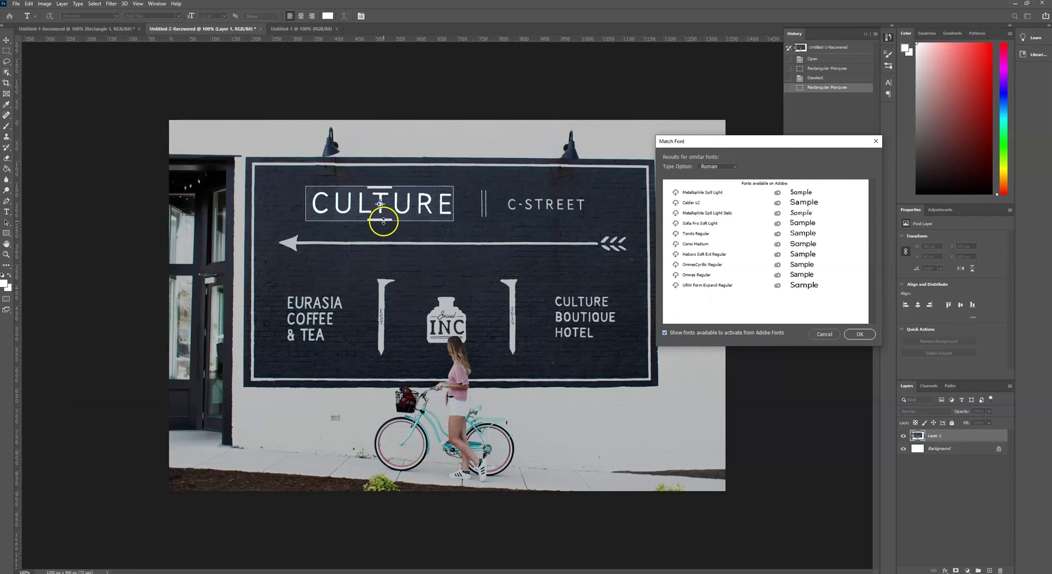
click(675, 245)
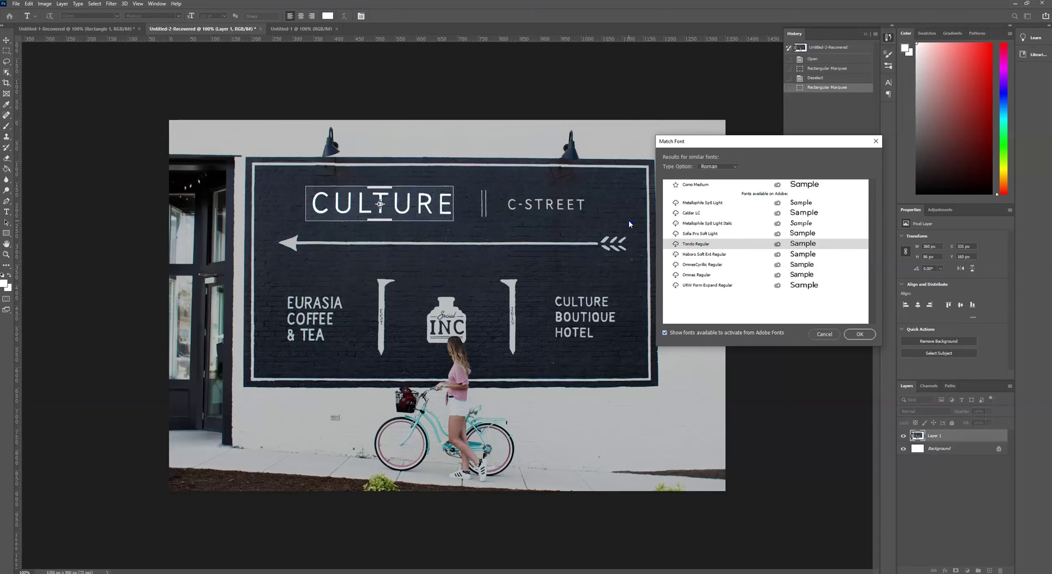
click(857, 334)
In the blank Untitled-1 document, add a pattern fill layer with the default name Pattern Fill 1.
click(301, 29)
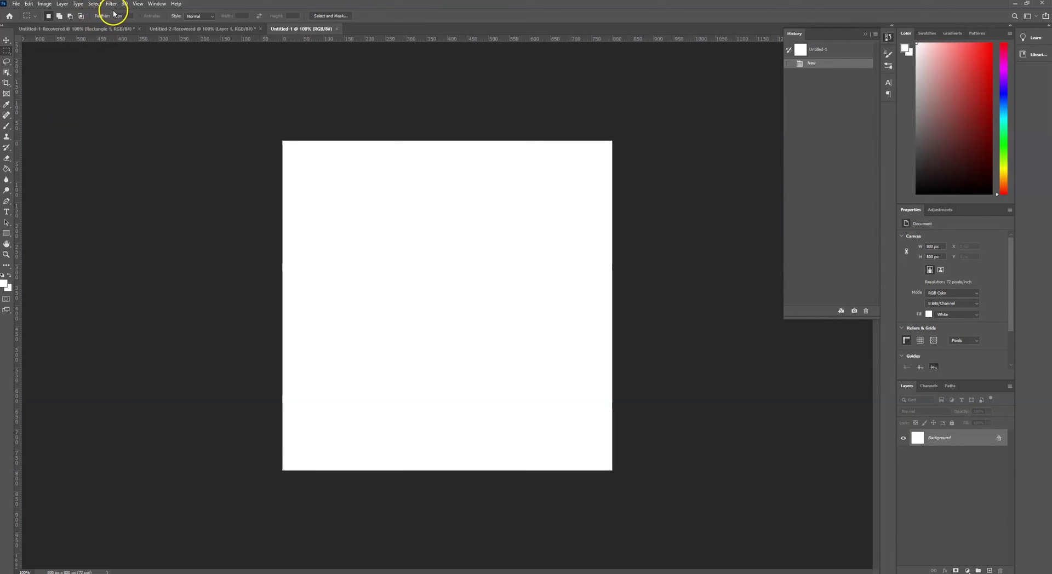
click(64, 4)
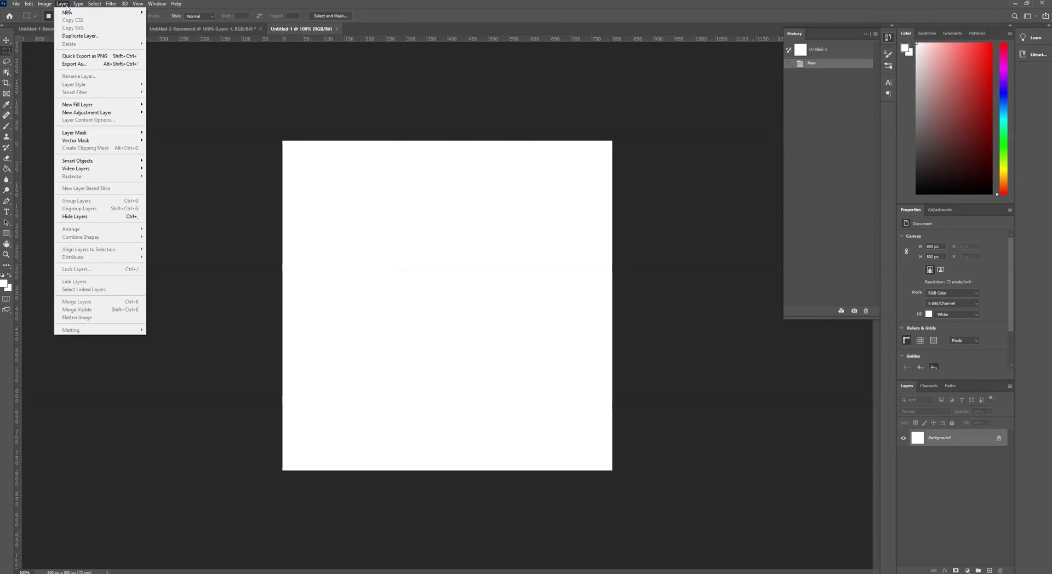
click(81, 94)
mouse_move(88, 105)
click(167, 122)
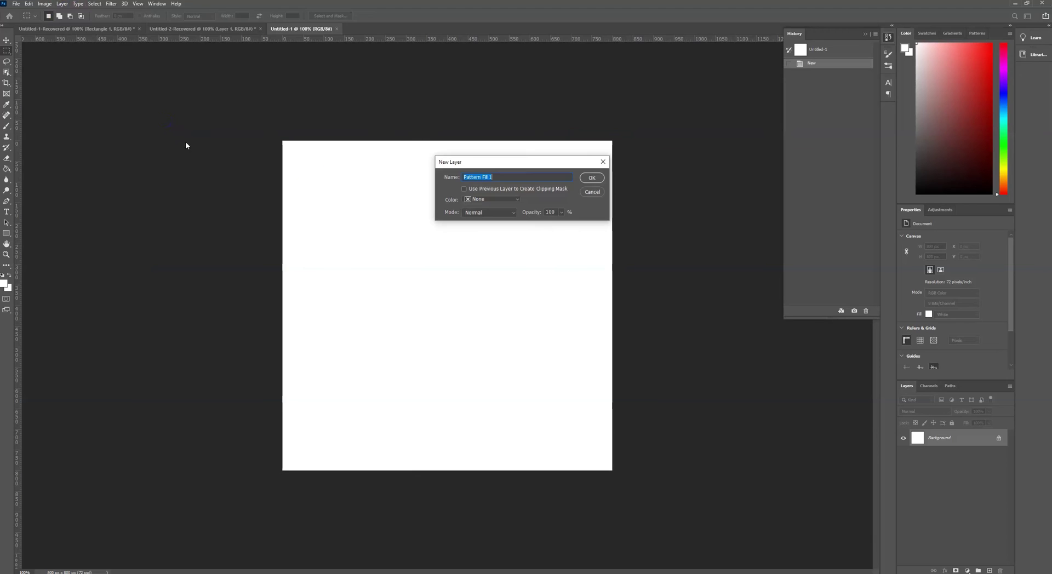
click(591, 177)
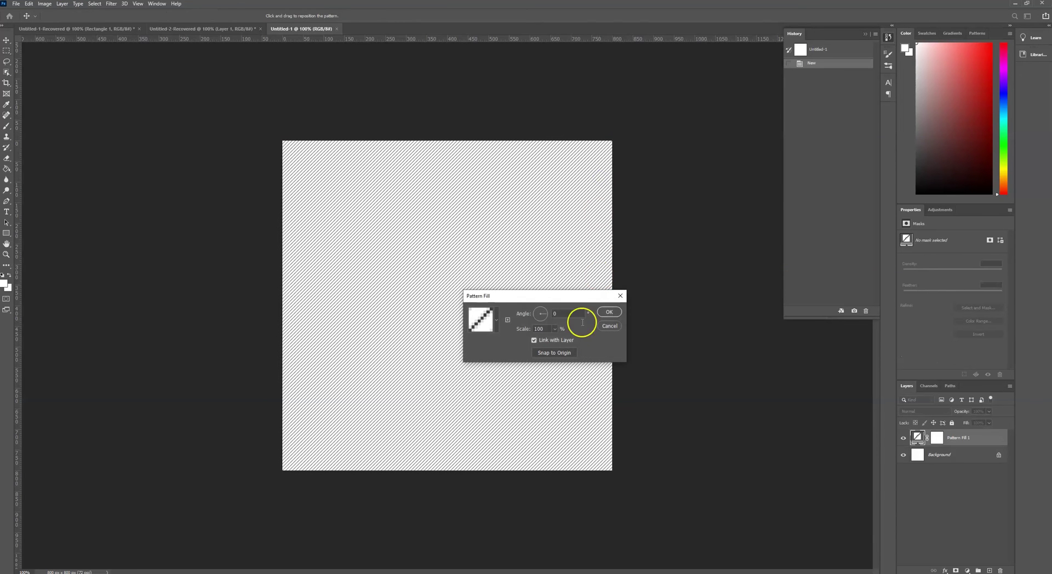
Preview the patterns in the Trees group and choose the first one, the dark green leaves, for the fill.
click(495, 316)
scroll(483, 357, down, 3)
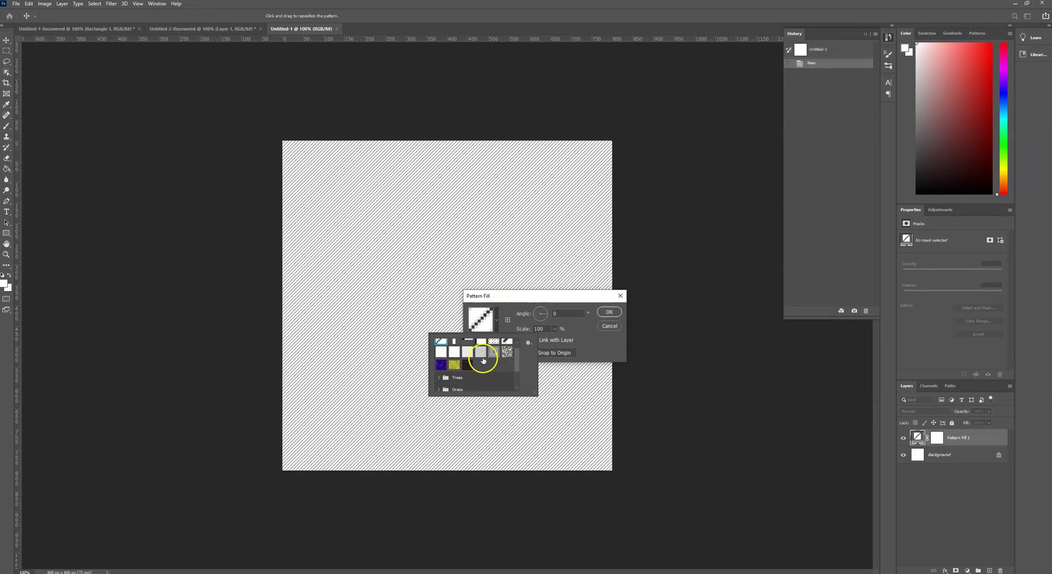
click(438, 363)
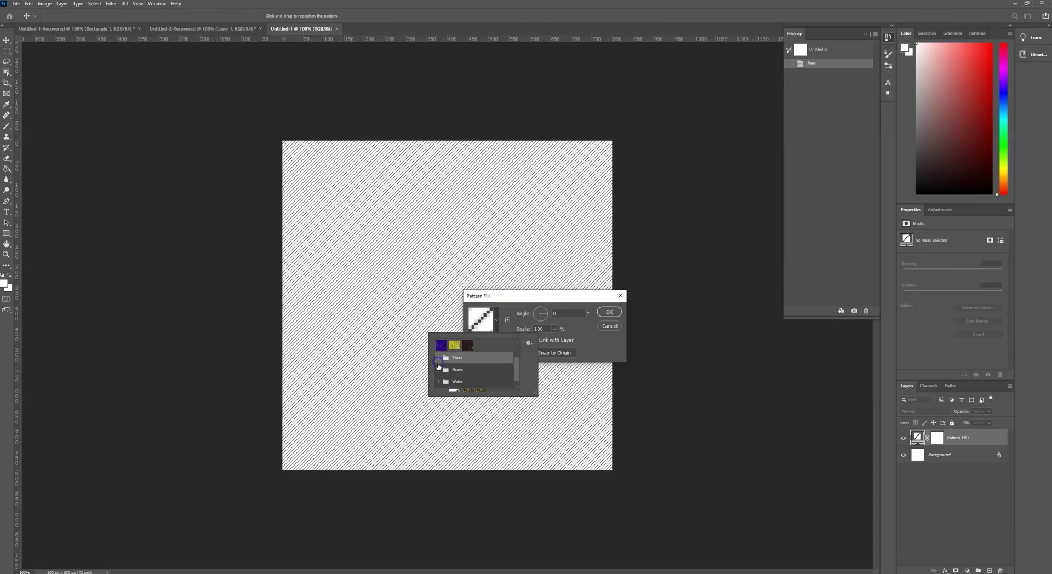
click(439, 360)
click(449, 370)
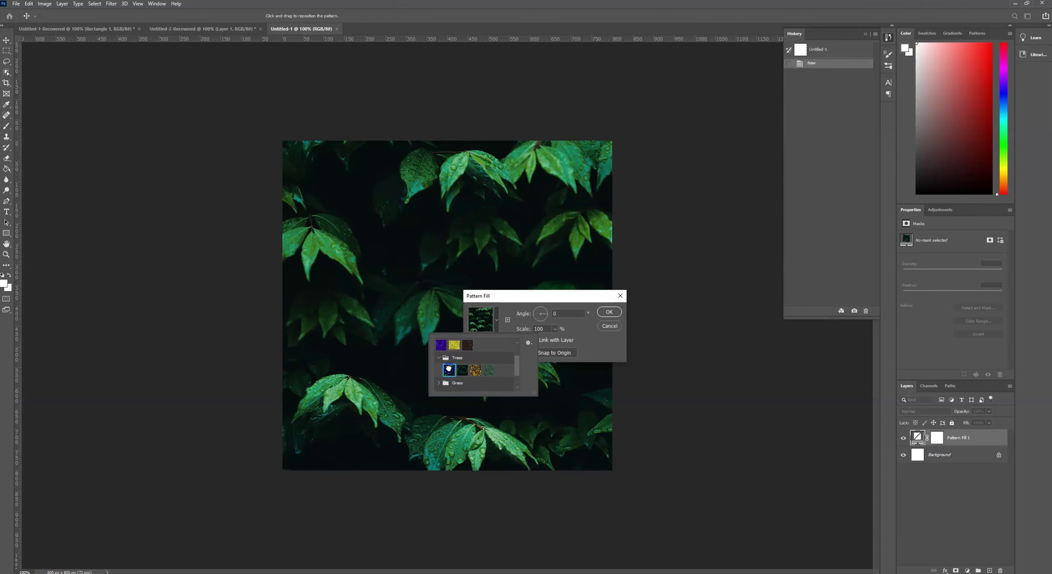
click(462, 370)
click(475, 371)
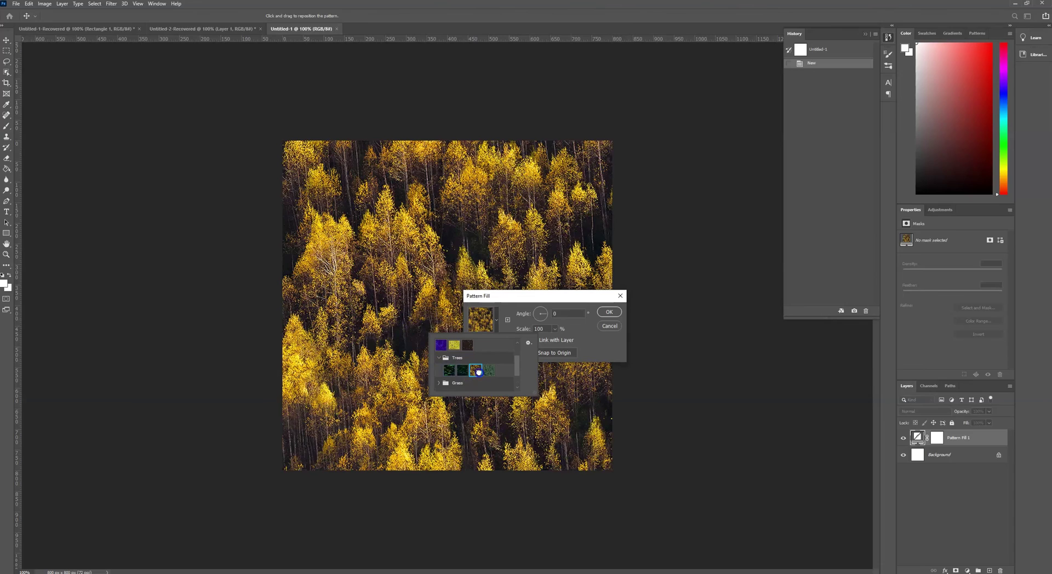
click(488, 370)
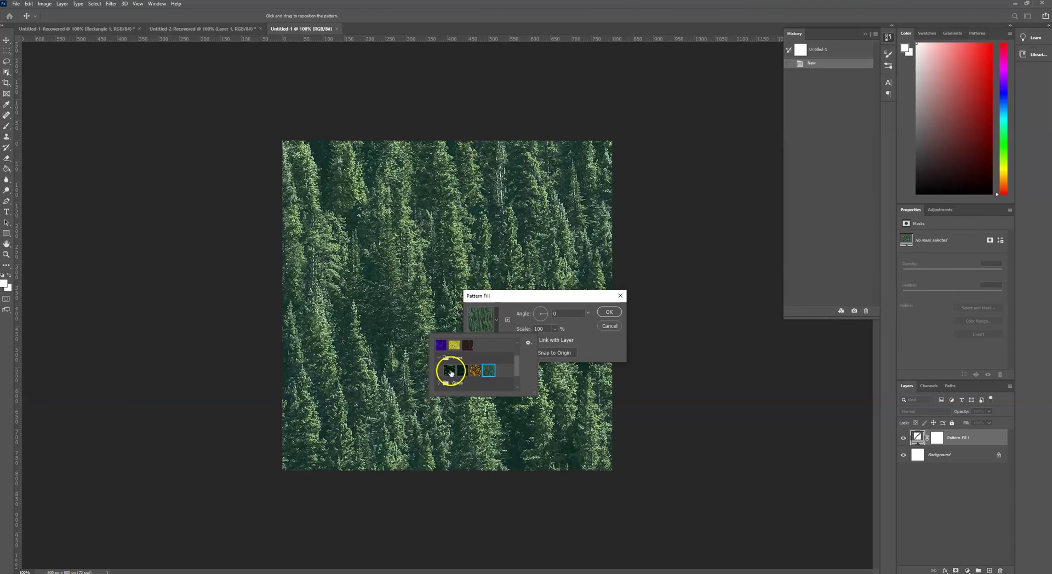
click(449, 370)
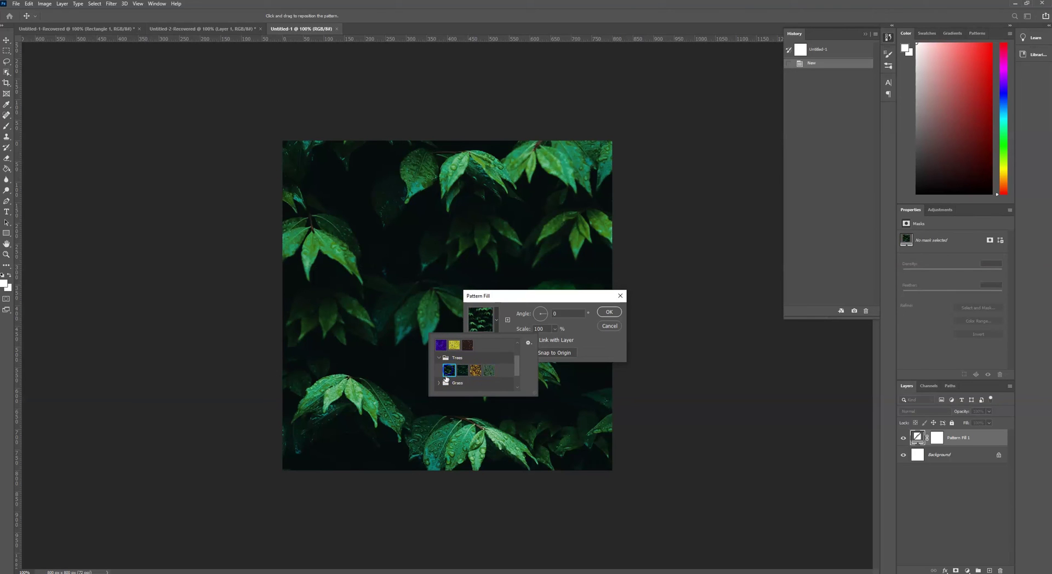
click(521, 302)
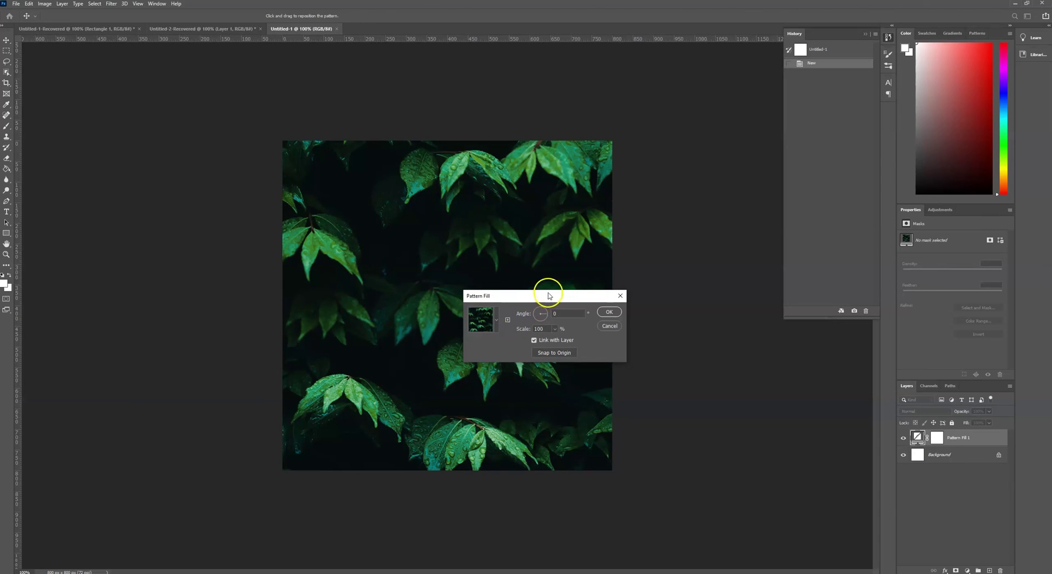
Rotate the leaf pattern to a new angle with the angle dial and apply the pattern fill.
drag(546, 316, 544, 314)
drag(536, 314, 535, 321)
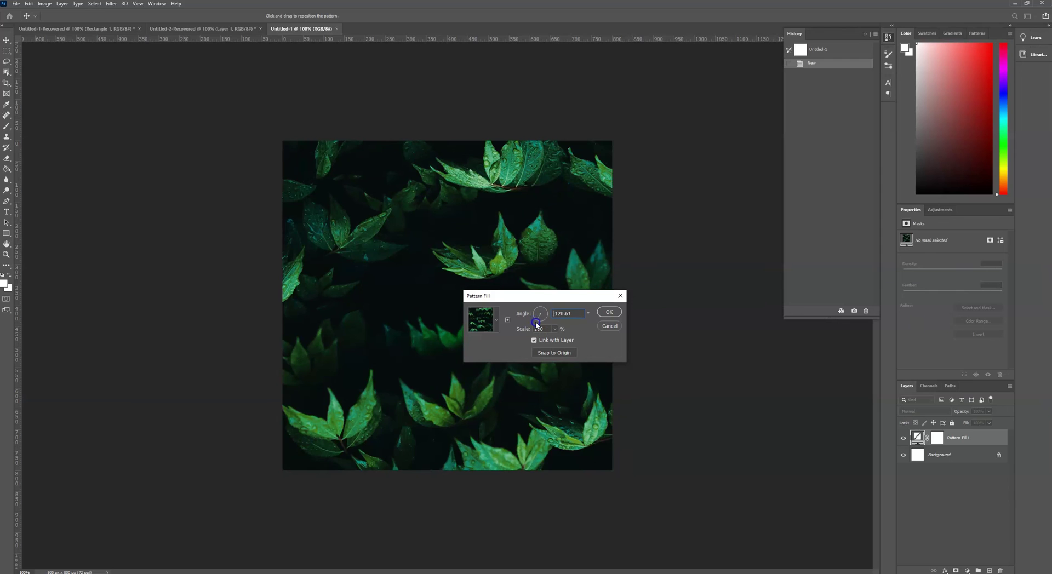
click(608, 312)
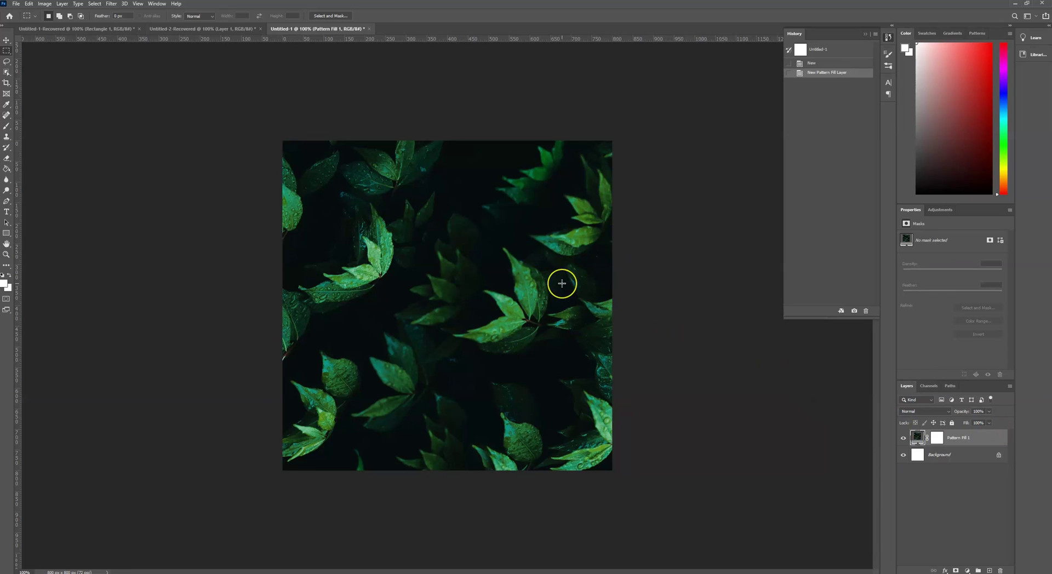
click(615, 339)
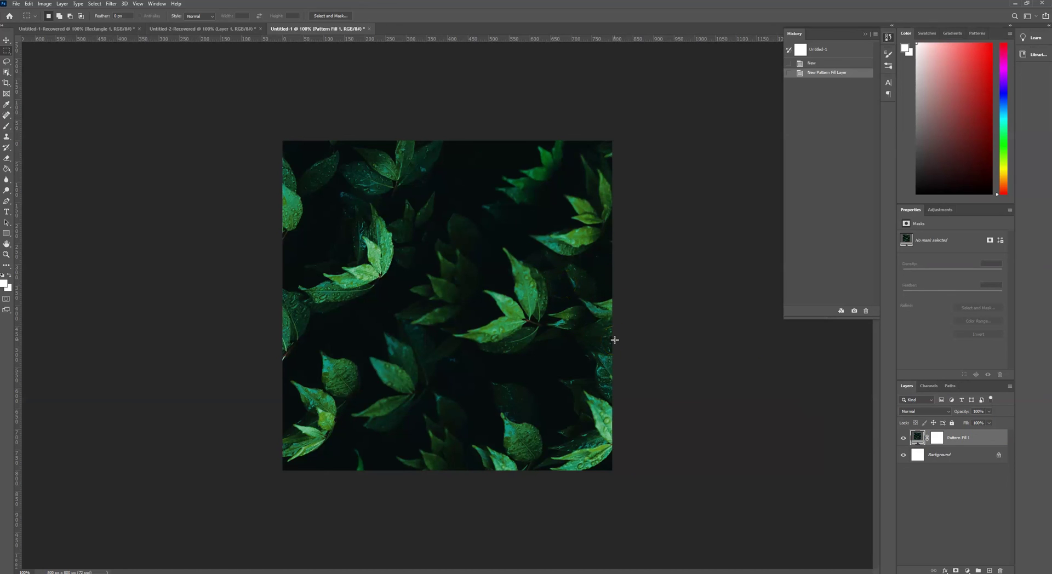